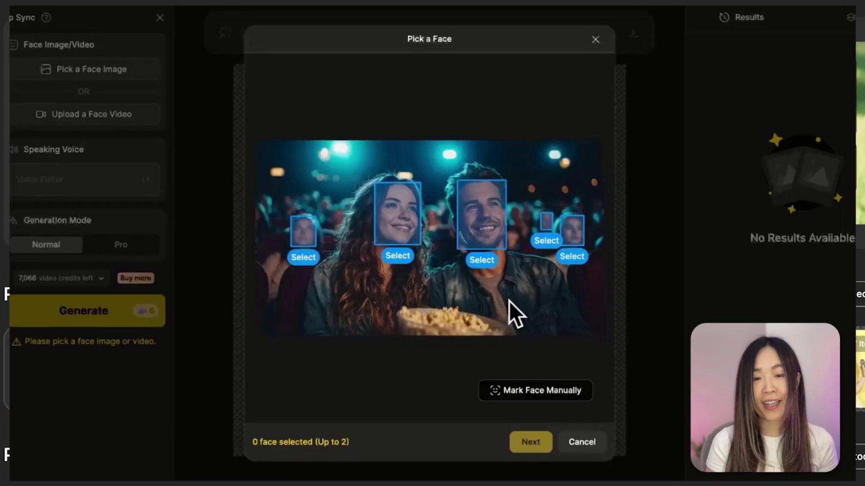
# - Pick the woman's and man's faces in the cinema image and move Speaker B's audio clip toward the end of the video
pyautogui.click(400, 223)
pyautogui.click(491, 236)
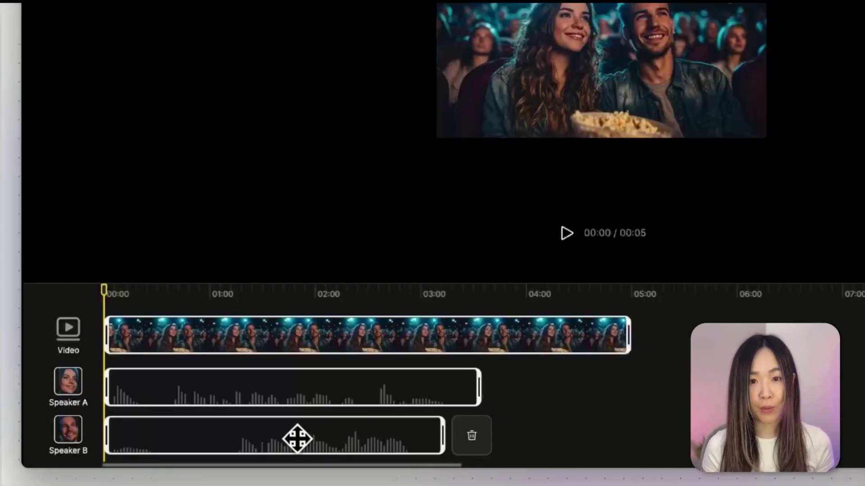
pyautogui.moveTo(295, 440); pyautogui.dragTo(577, 450)
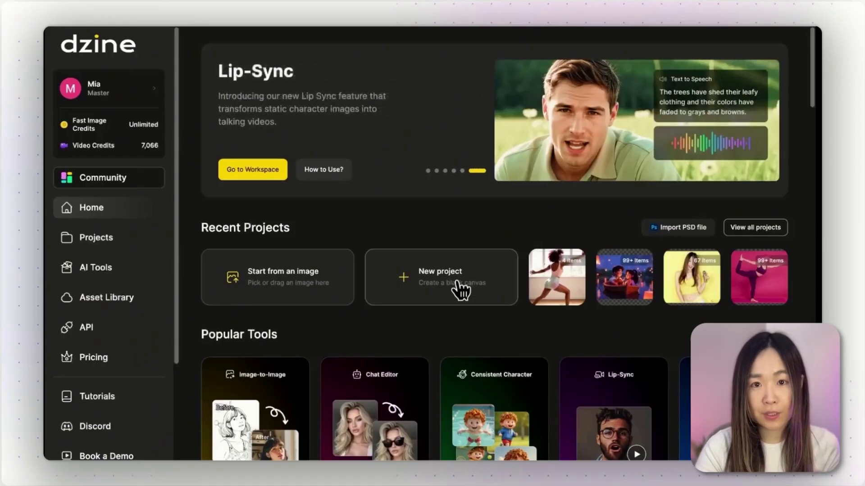
# - Create a new blank project and open the Lip Sync tool
pyautogui.click(460, 288)
pyautogui.moveTo(63, 313)
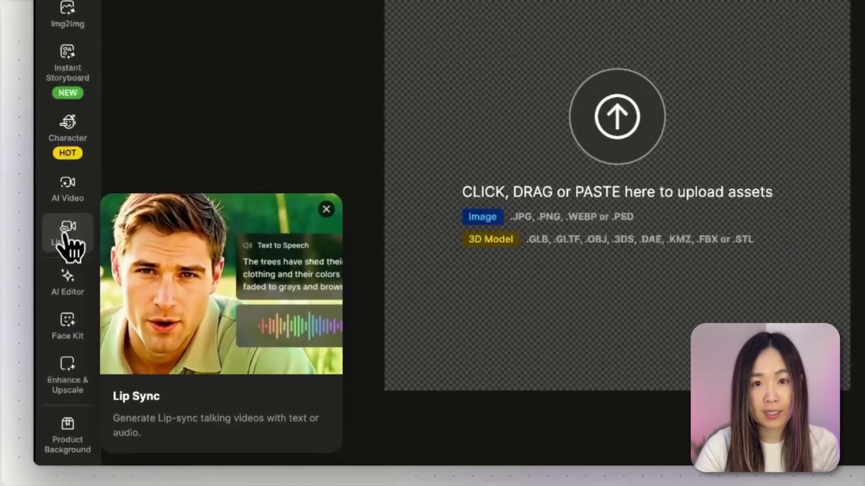
pyautogui.click(68, 232)
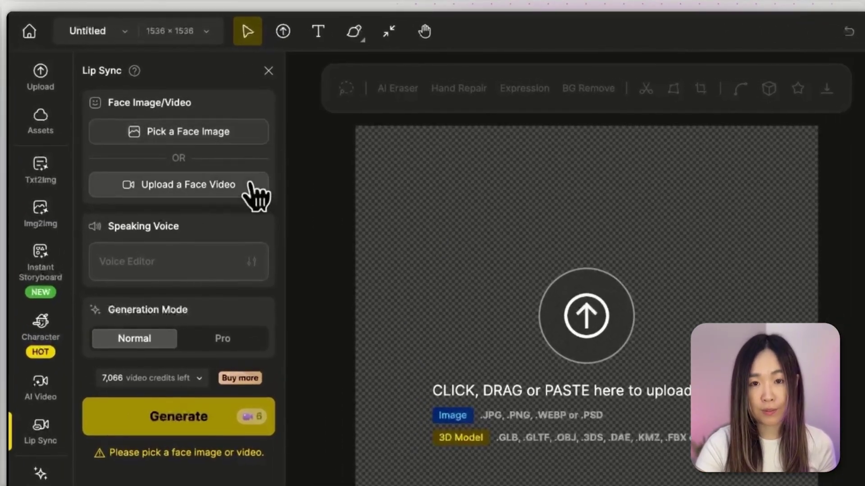
# - Load couple in the movie.png from the Materials folder as the face image
pyautogui.click(227, 135)
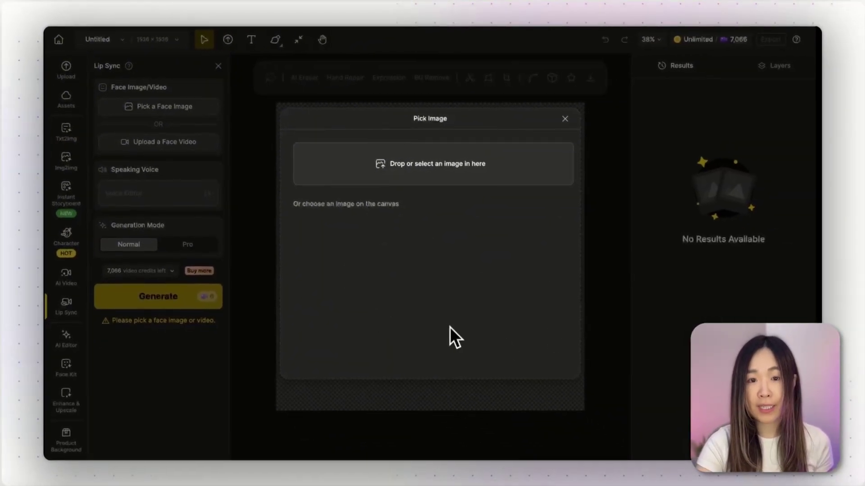
pyautogui.click(462, 171)
pyautogui.click(310, 387)
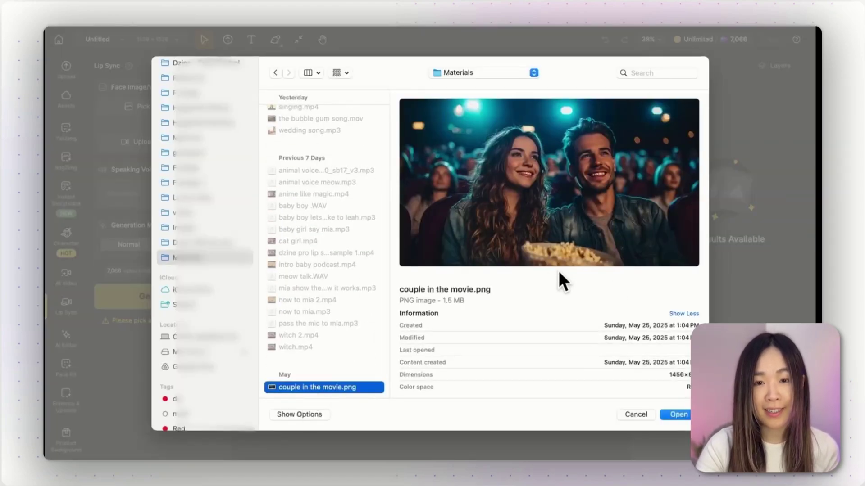
pyautogui.click(677, 414)
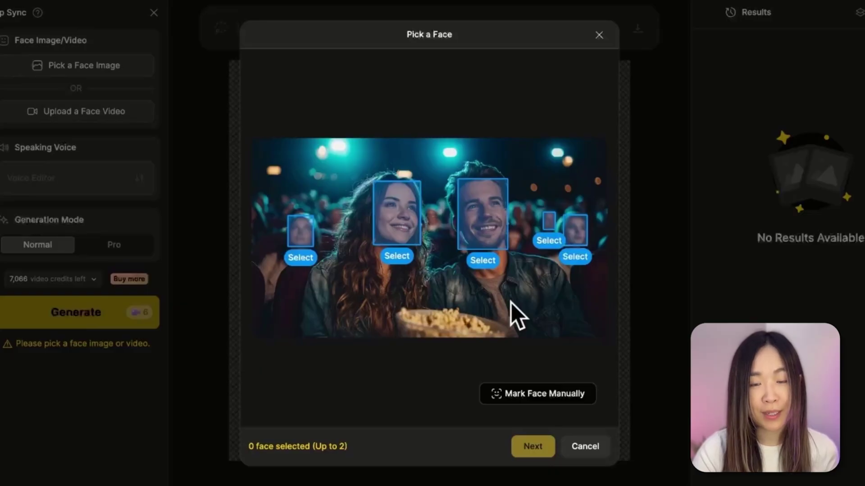
# - Select the faces of the woman and the man in the foreground and proceed to voice editing
pyautogui.click(405, 230)
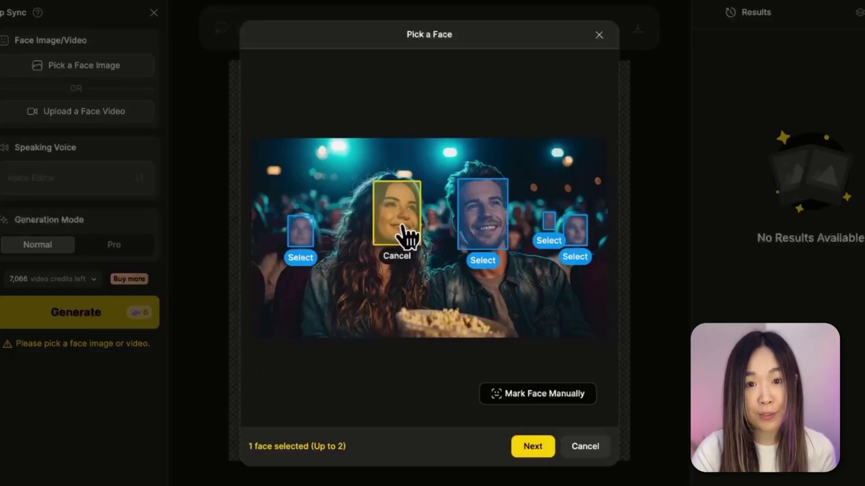
pyautogui.click(490, 243)
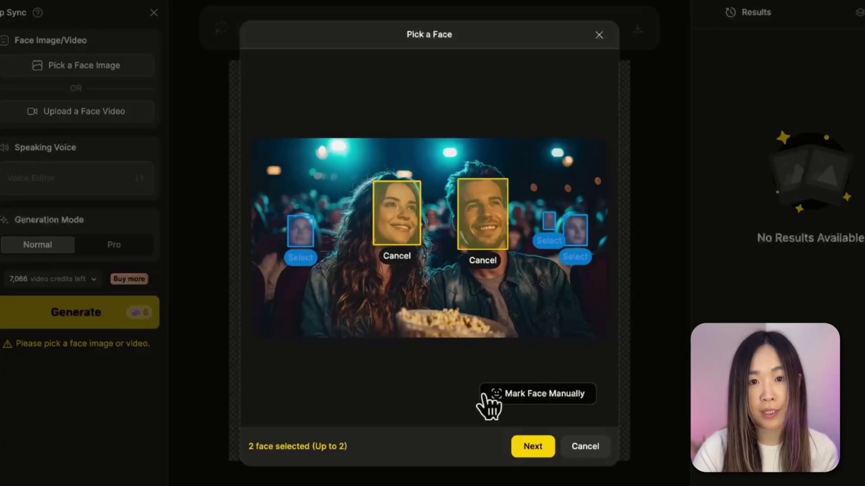
pyautogui.click(552, 396)
pyautogui.moveTo(365, 176); pyautogui.dragTo(423, 245)
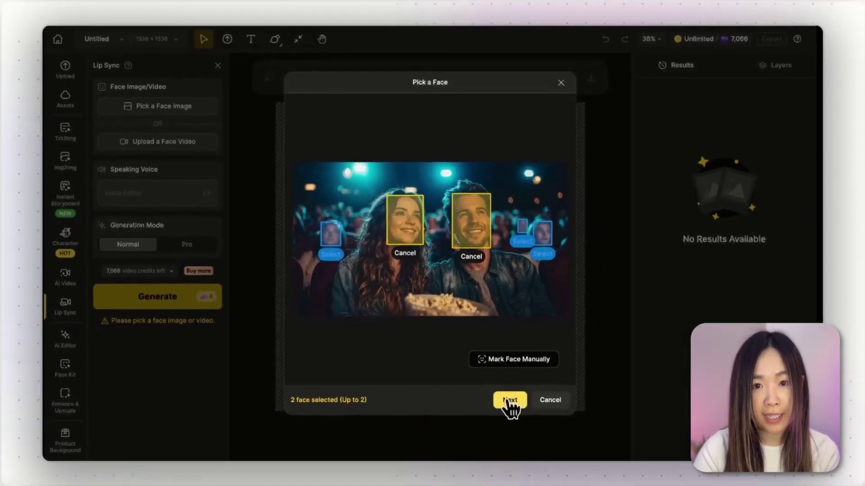
pyautogui.click(509, 404)
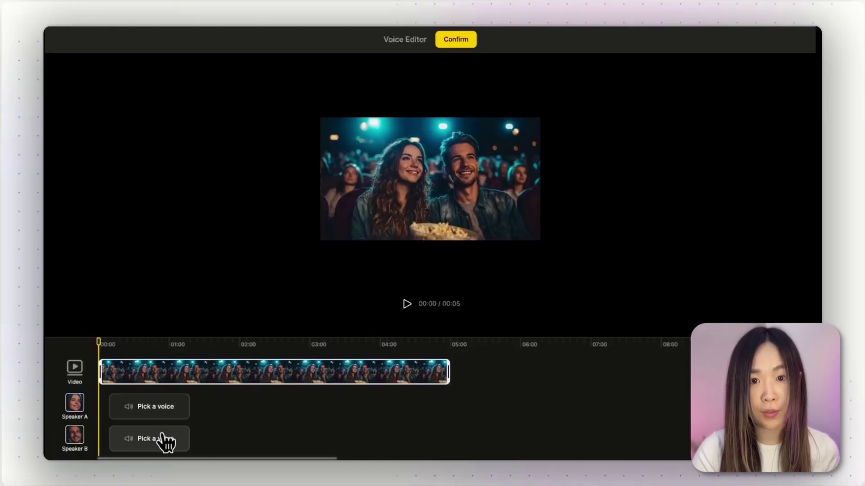
# - Enter Speaker A's text-to-speech dialogue "Wait, I think this is the part where he reveals he's actually..."
pyautogui.click(153, 406)
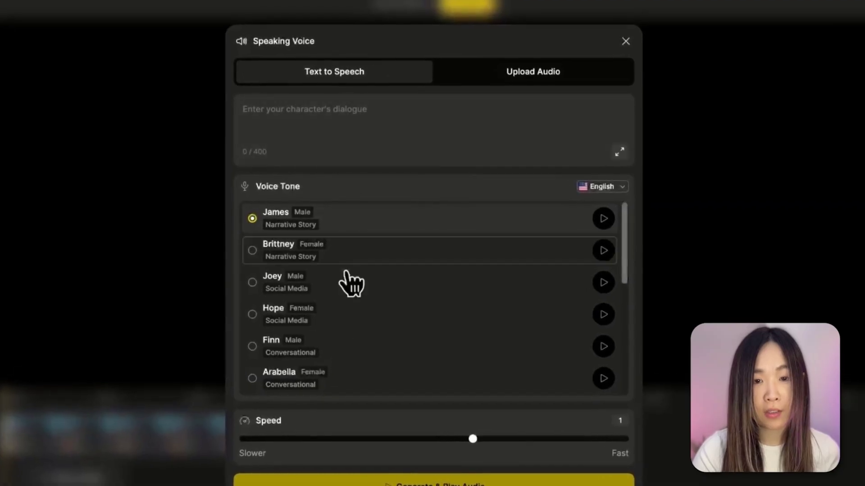
pyautogui.click(527, 75)
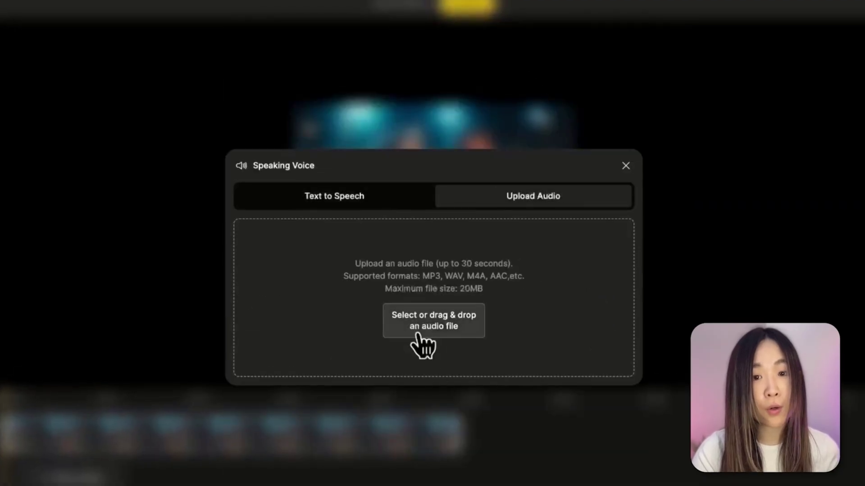
pyautogui.click(384, 202)
pyautogui.click(516, 135)
pyautogui.write("Wait, I think this is the part where he reveals he's actually...")
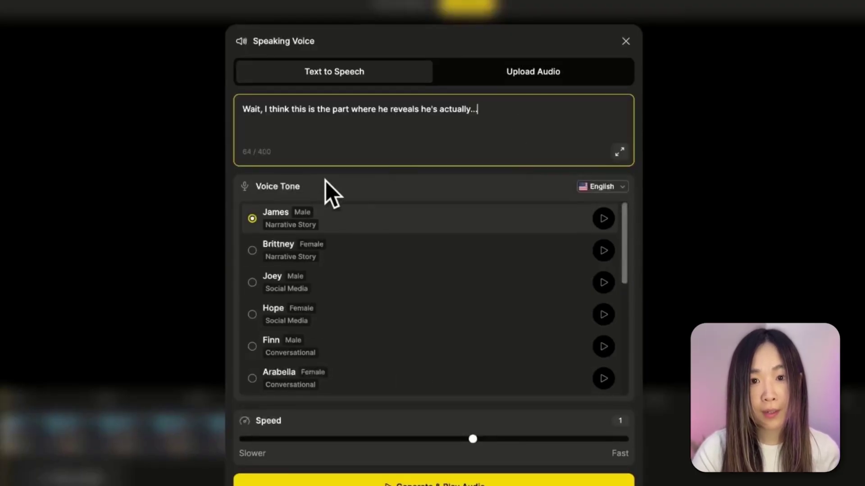
# - Keep English as the voice language, browse the voice tones, and choose the female Social Media voice Hope
pyautogui.click(602, 187)
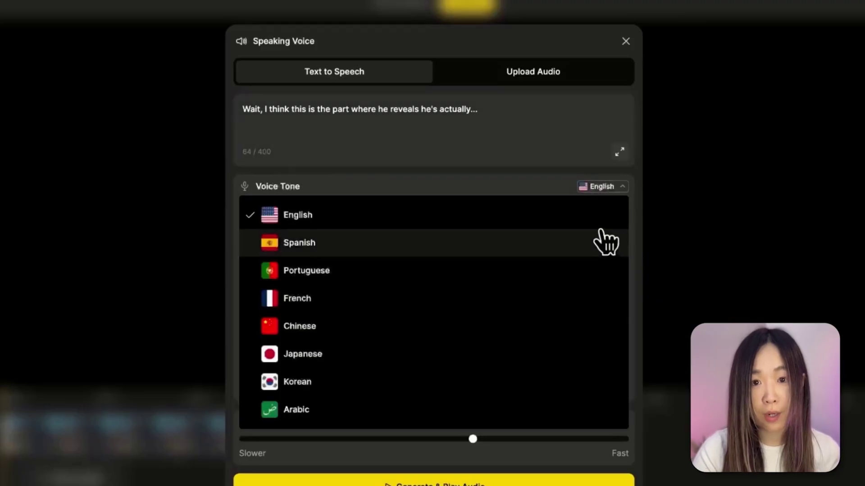
pyautogui.click(579, 221)
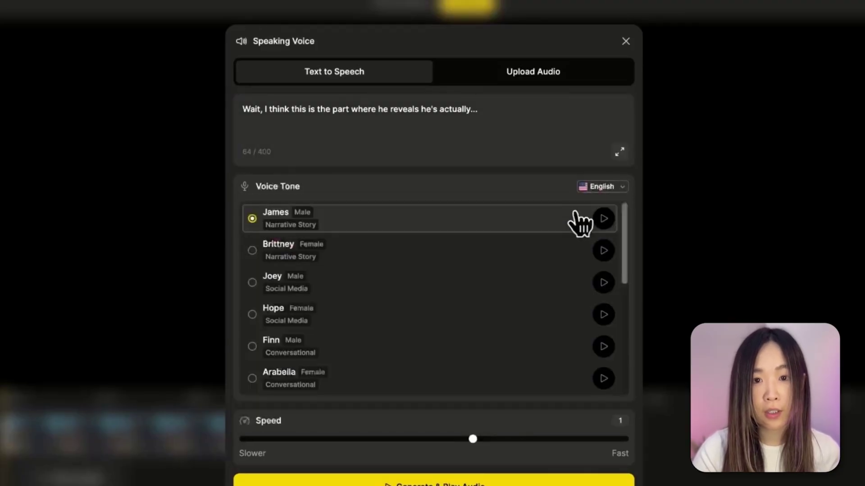
pyautogui.scroll(-5, 522, 252)
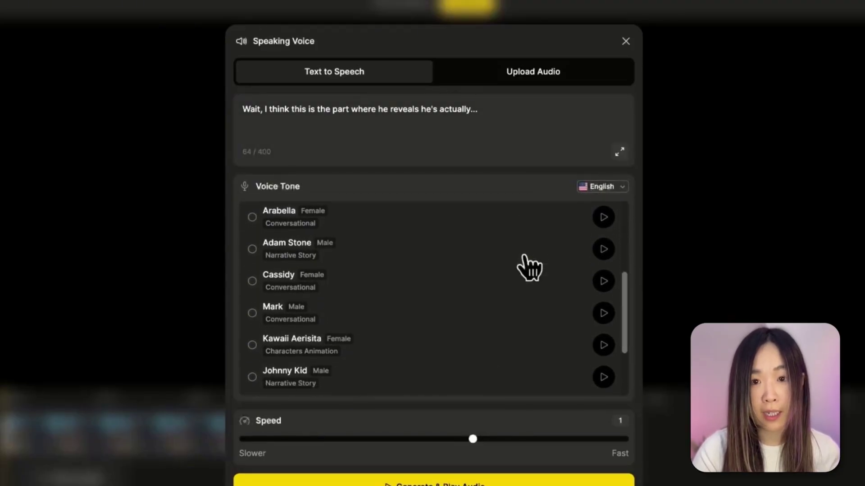
pyautogui.scroll(-2, 530, 269)
pyautogui.scroll(8, 529, 268)
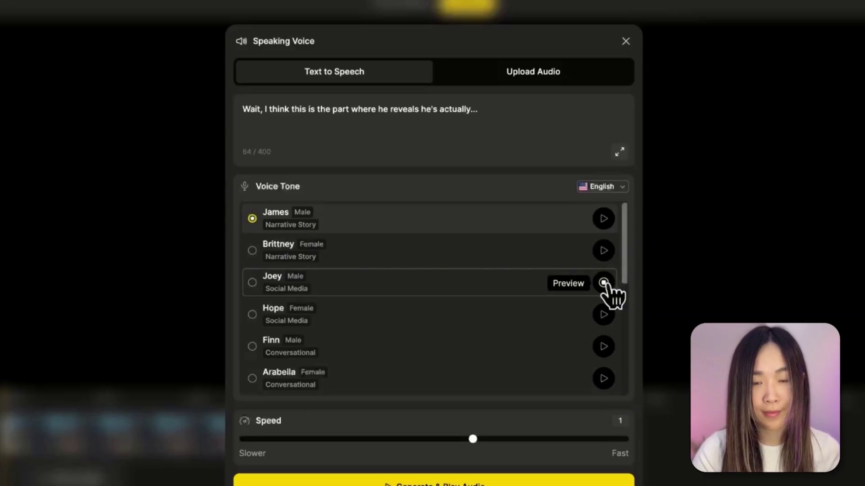
pyautogui.click(456, 322)
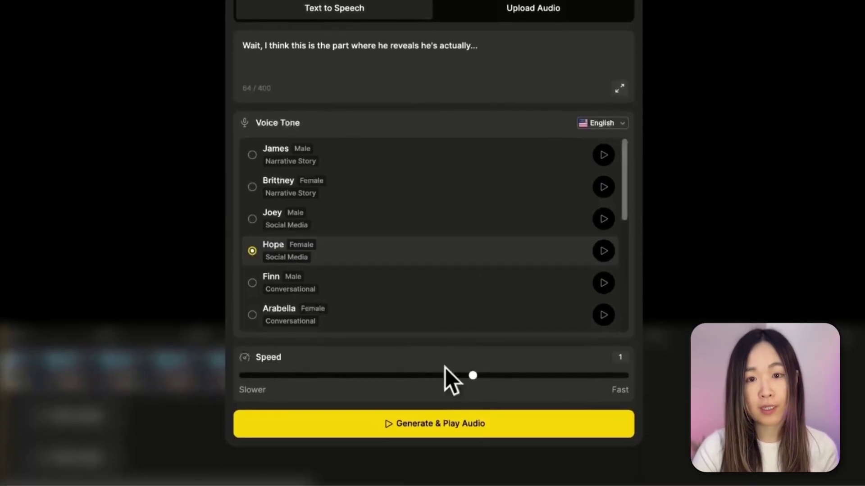
# - Try out different speech speeds and generate Speaker A's audio
pyautogui.moveTo(474, 375); pyautogui.dragTo(535, 376)
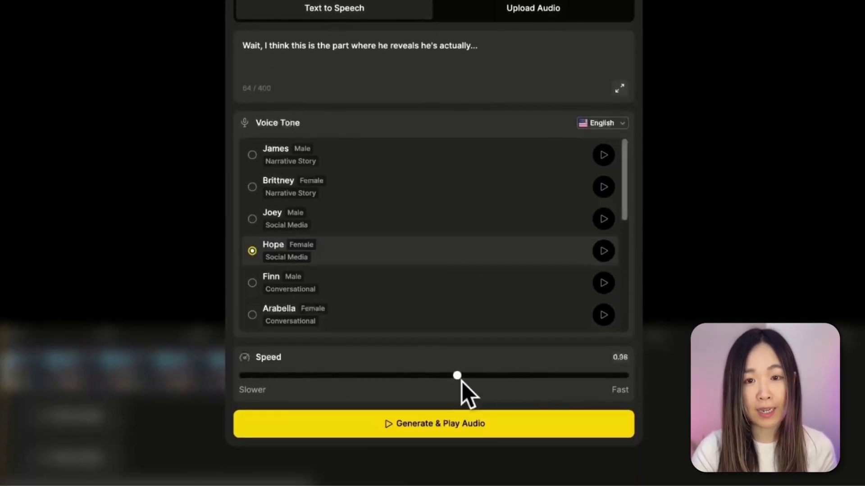
pyautogui.moveTo(349, 384); pyautogui.dragTo(320, 384)
pyautogui.click(430, 429)
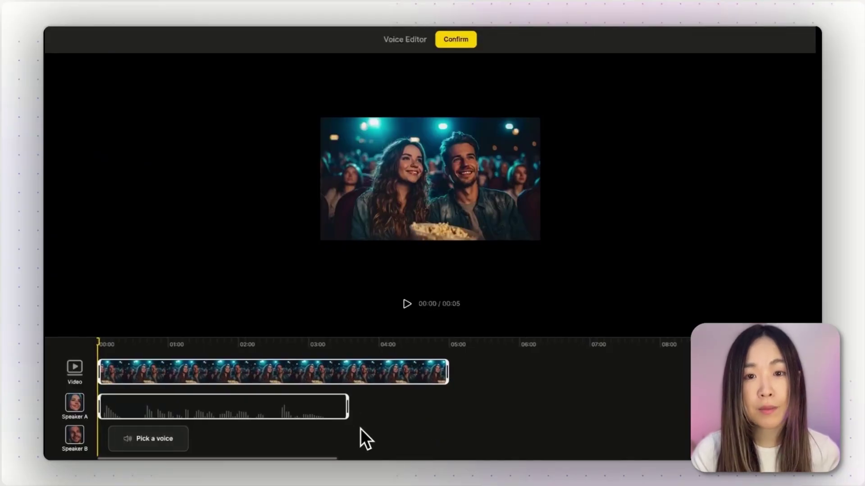
# - Add the dialogue "Shhh!" for Speaker B and shift its clip to start at about 2.7 seconds, overlapping the end of Speaker A's clip
pyautogui.click(165, 451)
pyautogui.write('Shhh!')
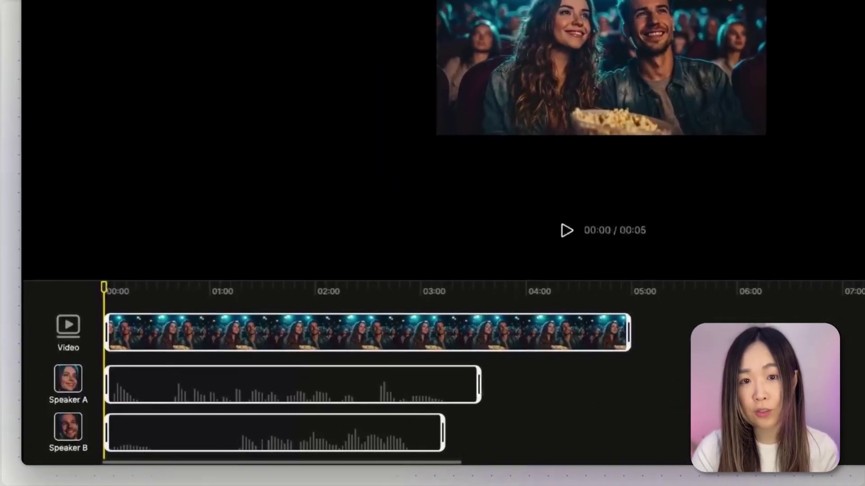
pyautogui.moveTo(306, 436)
pyautogui.moveTo(306, 436); pyautogui.dragTo(625, 448)
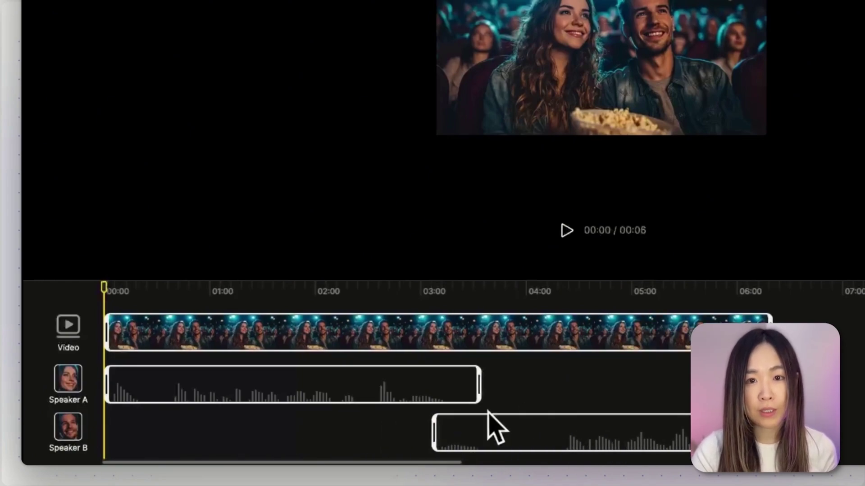
pyautogui.moveTo(529, 436)
pyautogui.mouseDown()
pyautogui.moveTo(503, 436)
pyautogui.moveTo(513, 434)
pyautogui.mouseUp()
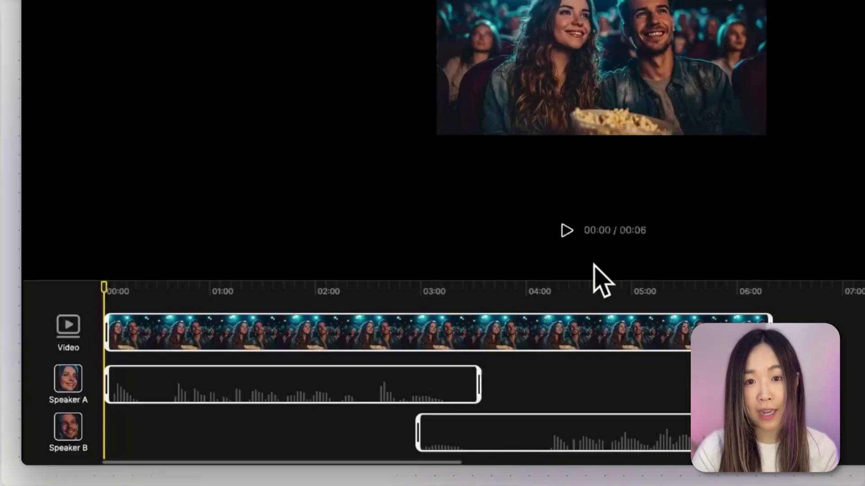
pyautogui.moveTo(472, 438); pyautogui.dragTo(471, 440)
pyautogui.click(566, 230)
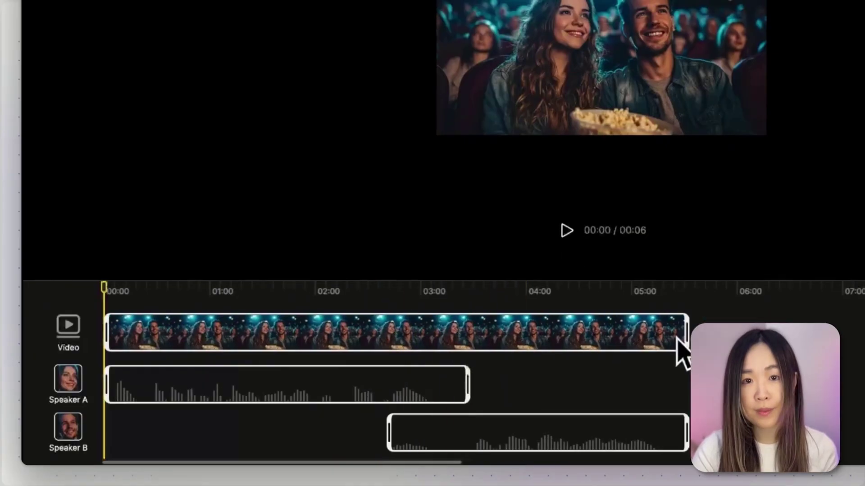
# - Shorten Speaker B's clip and the video track to end at about 5.3 seconds, and confirm the voice timeline
pyautogui.moveTo(666, 434)
pyautogui.mouseDown()
pyautogui.moveTo(684, 433)
pyautogui.moveTo(628, 433)
pyautogui.moveTo(662, 434)
pyautogui.mouseUp()
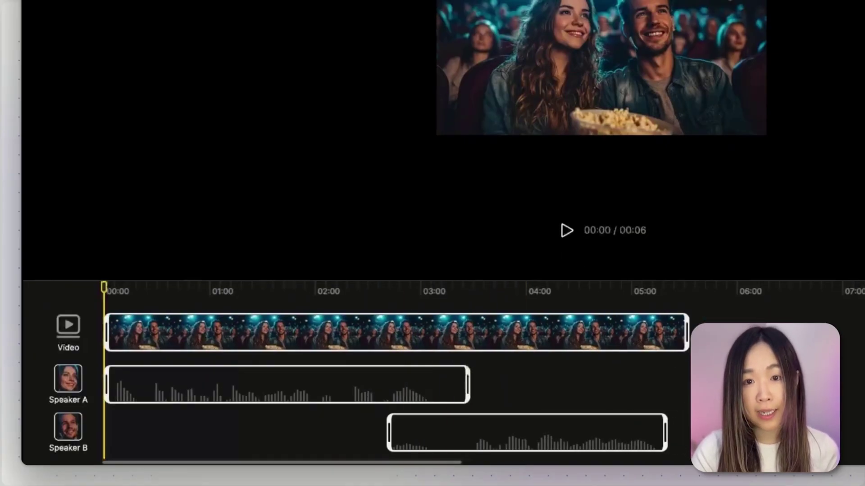
pyautogui.moveTo(681, 338); pyautogui.dragTo(673, 340)
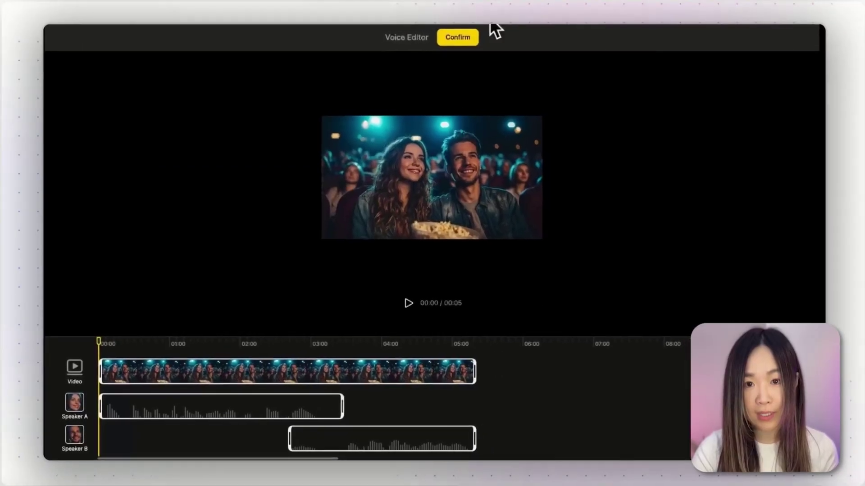
pyautogui.click(461, 42)
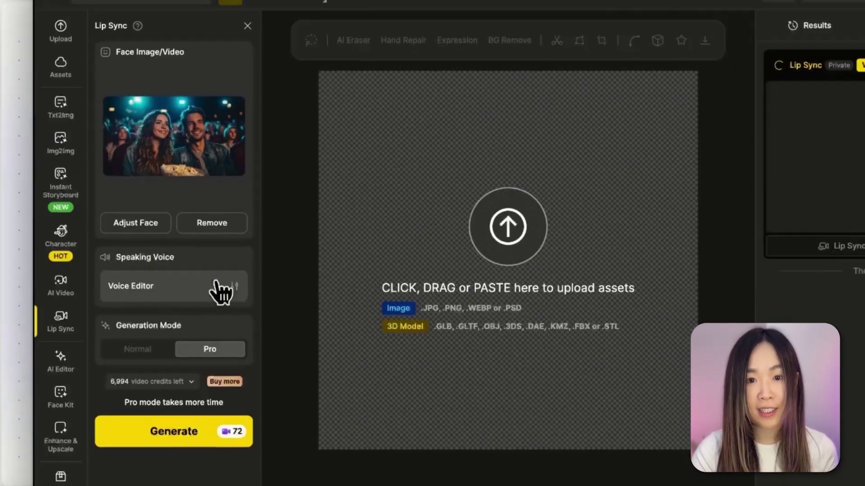
# - Reopen the voice timeline to review it, confirm it, and generate the lip-sync video in Pro mode
pyautogui.click(228, 295)
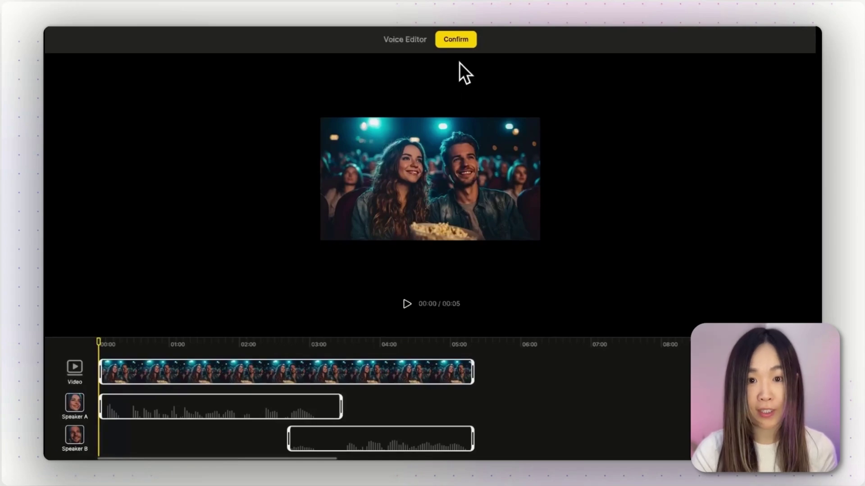
pyautogui.click(461, 44)
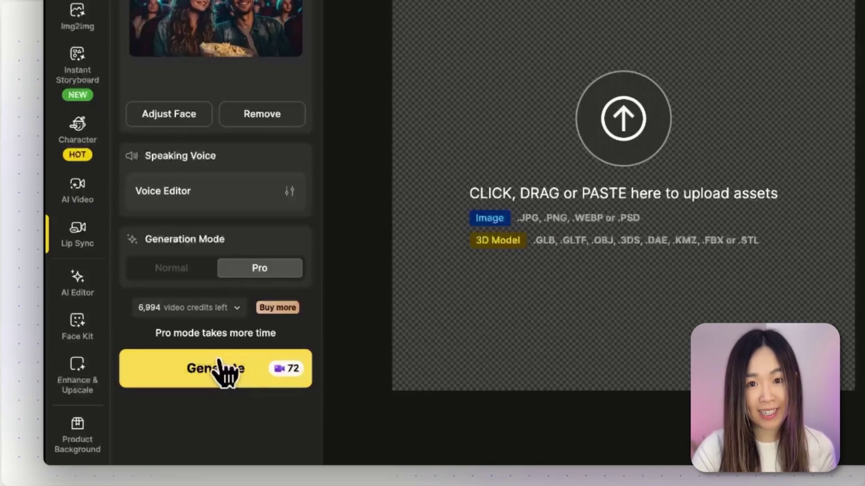
pyautogui.click(221, 377)
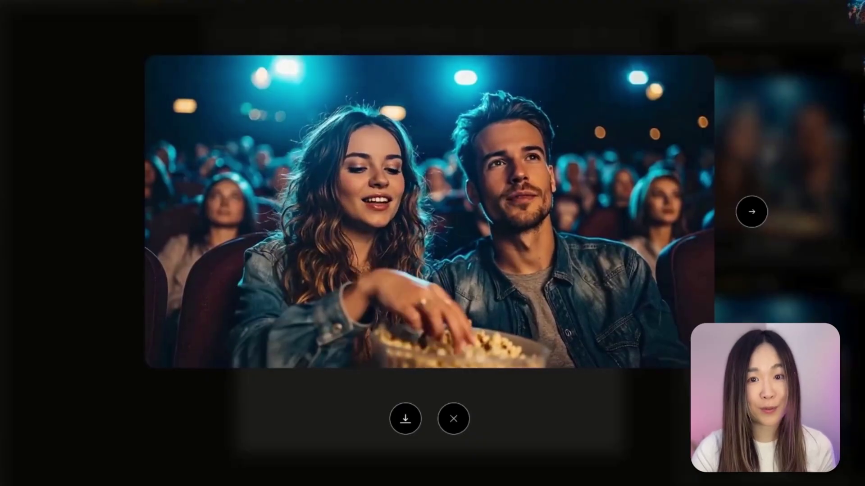
pyautogui.click(428, 212)
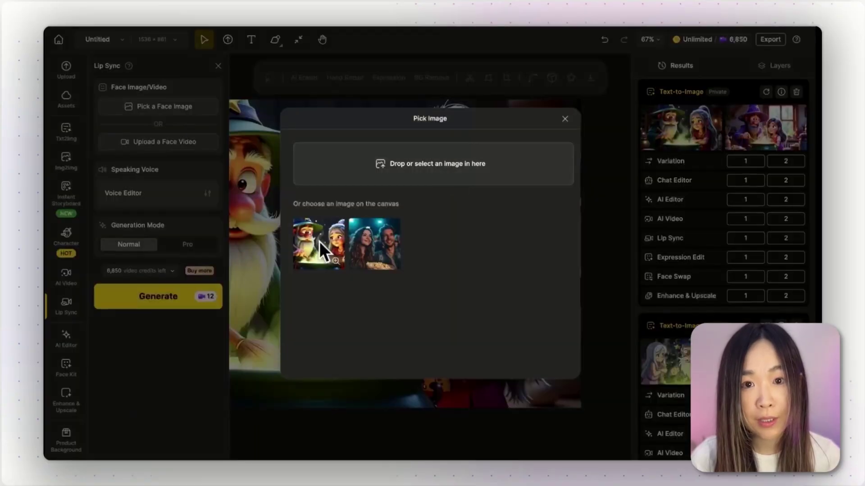
# - Pick the wizard and girl image from the canvas and select both characters' faces for lip sync
pyautogui.click(321, 243)
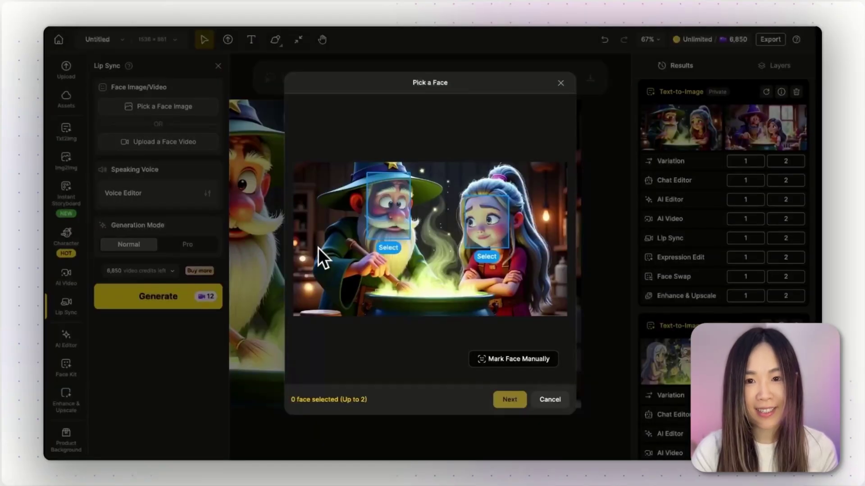
pyautogui.click(392, 217)
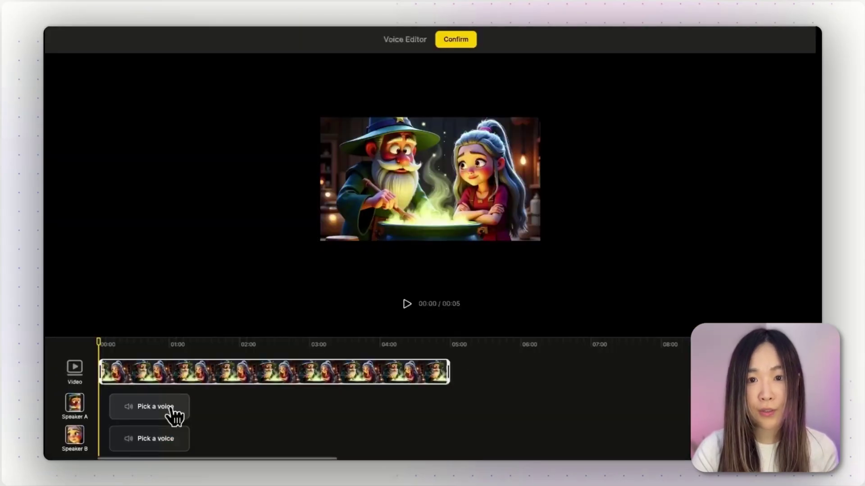
# - Generate Speaker A's voice with the Alex tone for the dialogue "Just one drop, and they'll fall for you... with only mild side effects!"
pyautogui.click(170, 409)
pyautogui.click(362, 144)
pyautogui.write('Just one drop, and they’ll fall for you… with only mild side effects!')
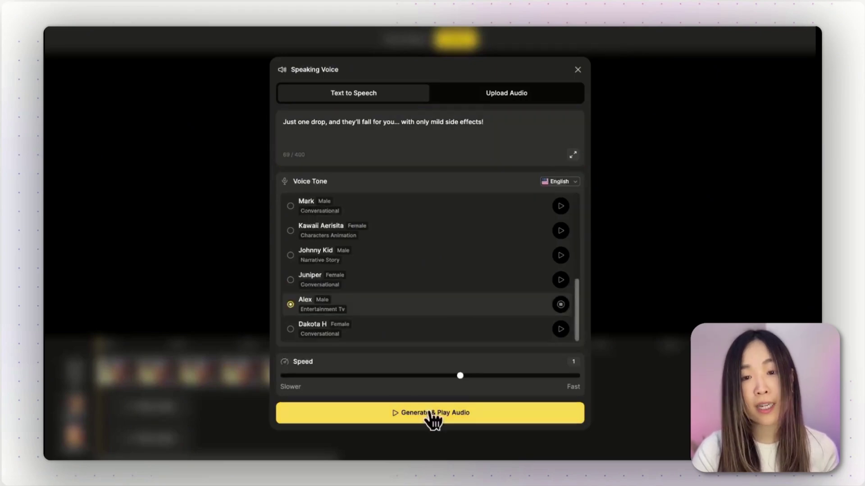
pyautogui.click(431, 413)
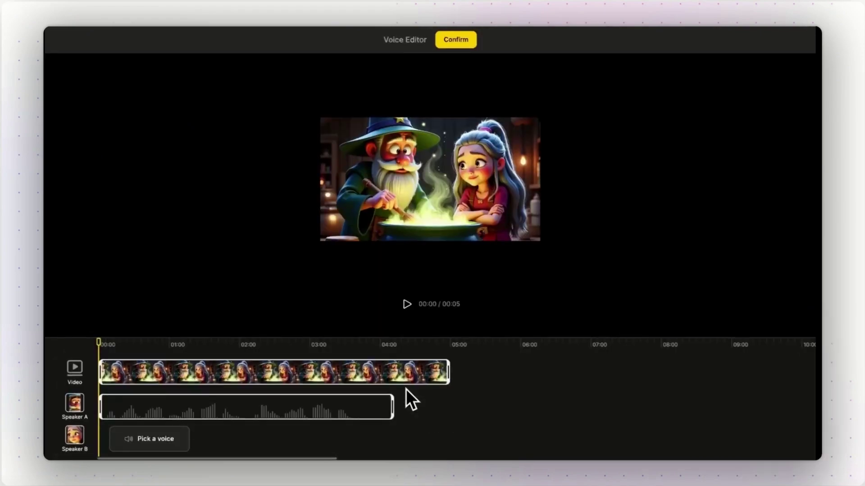
# - Reopen Speaker A's dialogue and replace the ellipsis after "you" with a comma
pyautogui.moveTo(366, 405)
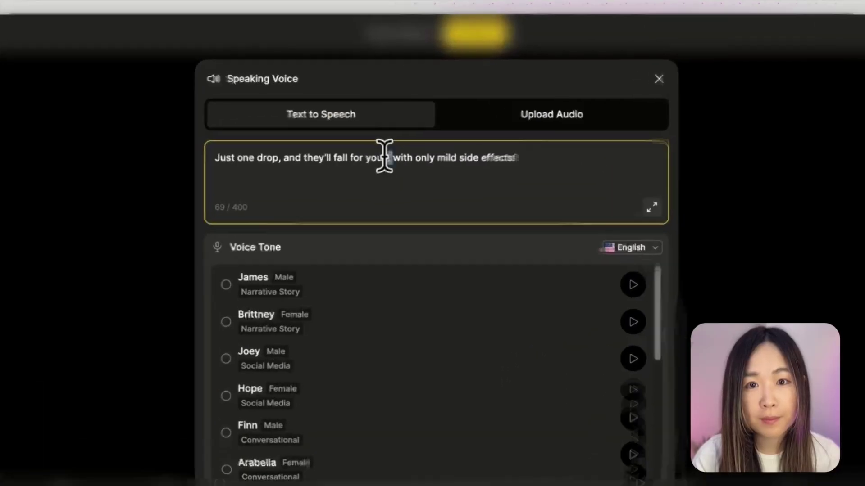
pyautogui.doubleClick(400, 120)
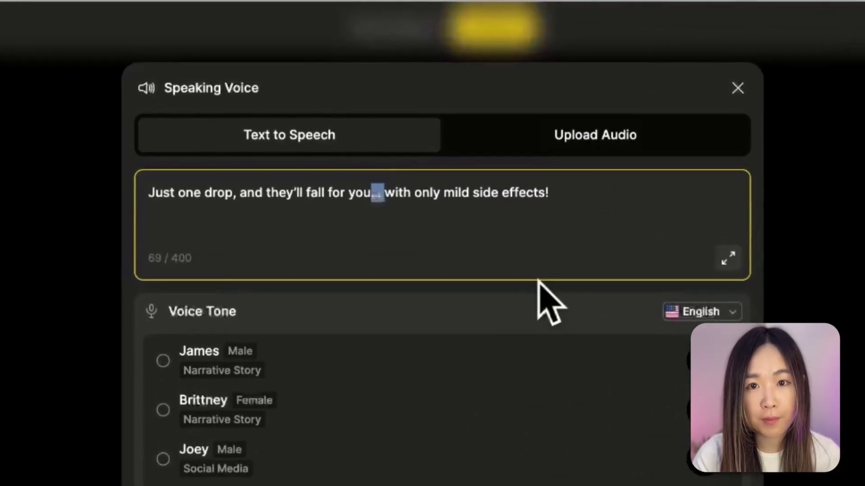
pyautogui.write(',')
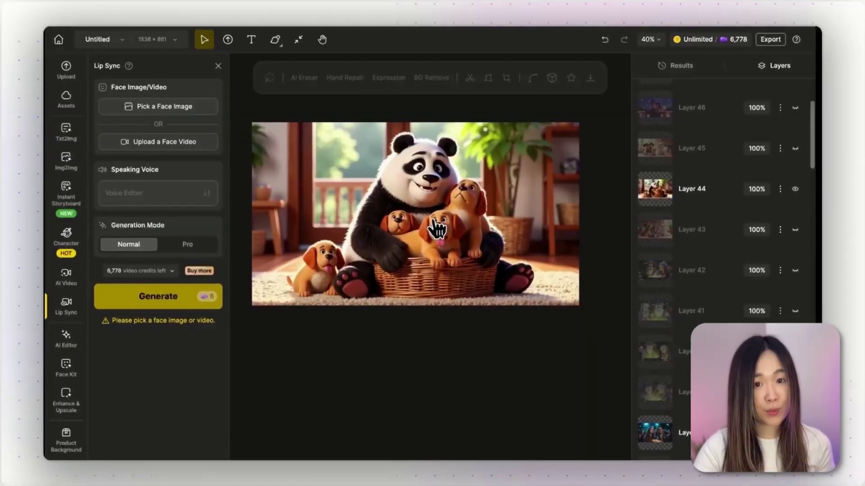
# - Pick the panda and puppies image from the canvas and mark the panda's face for lip sync
pyautogui.click(186, 120)
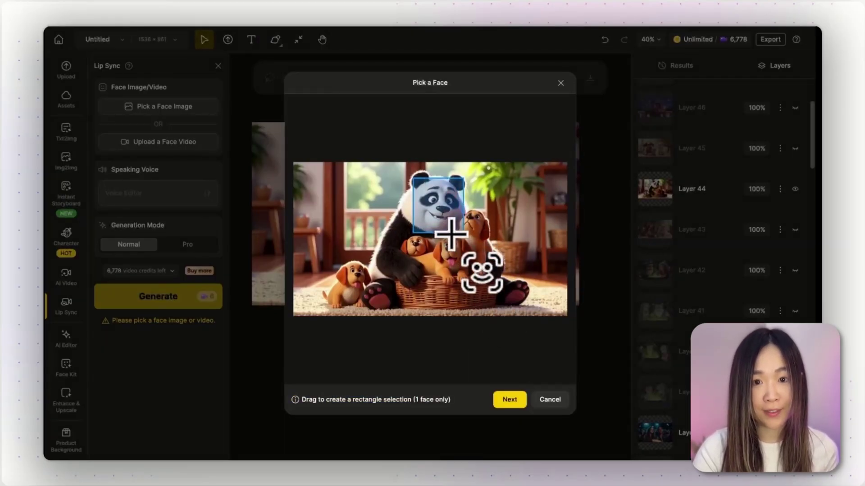
pyautogui.click(509, 400)
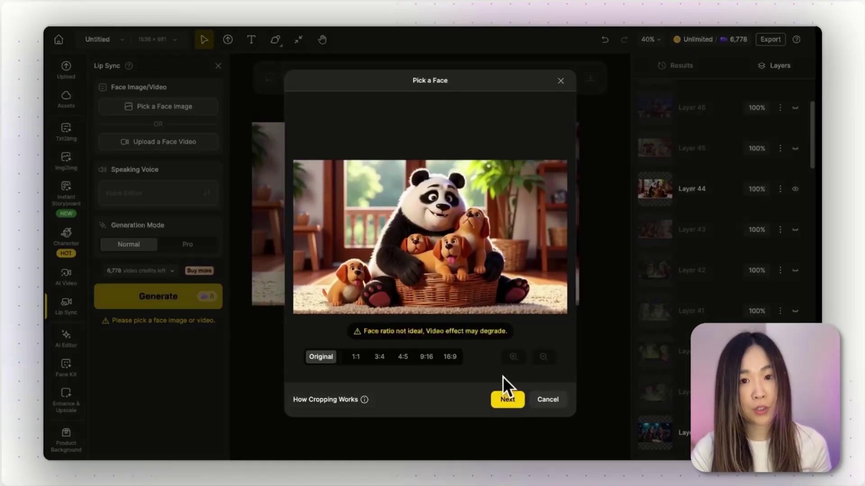
# - Compare the 4:5, 9:16 and 3:4 crop ratios with 16:9, and set the panda image's crop to 16:9, zoomed out
pyautogui.click(450, 357)
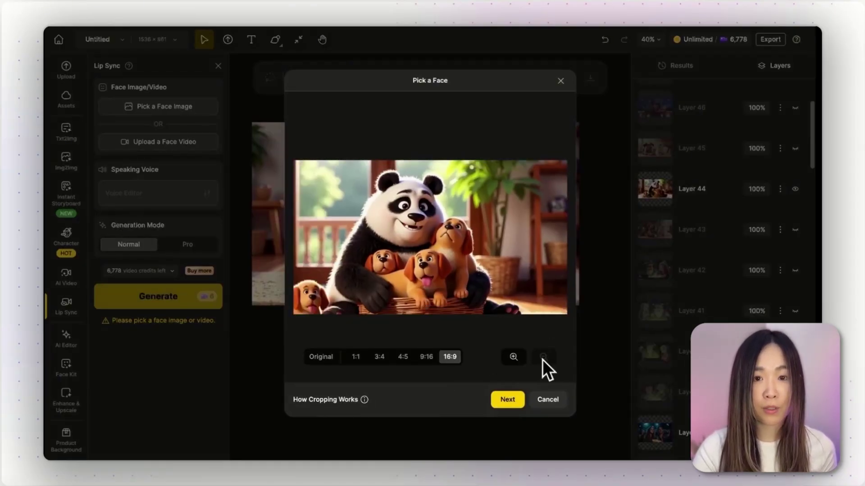
pyautogui.click(403, 358)
pyautogui.click(426, 358)
pyautogui.click(380, 358)
pyautogui.click(450, 358)
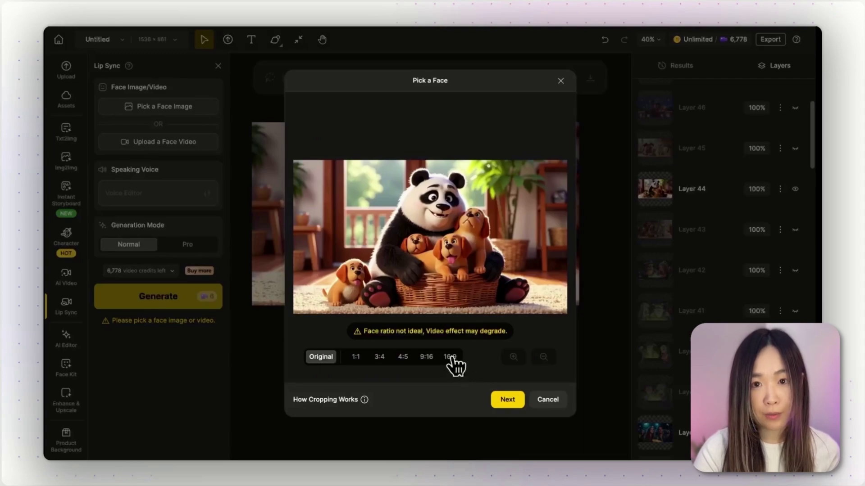
pyautogui.click(450, 358)
pyautogui.click(542, 358)
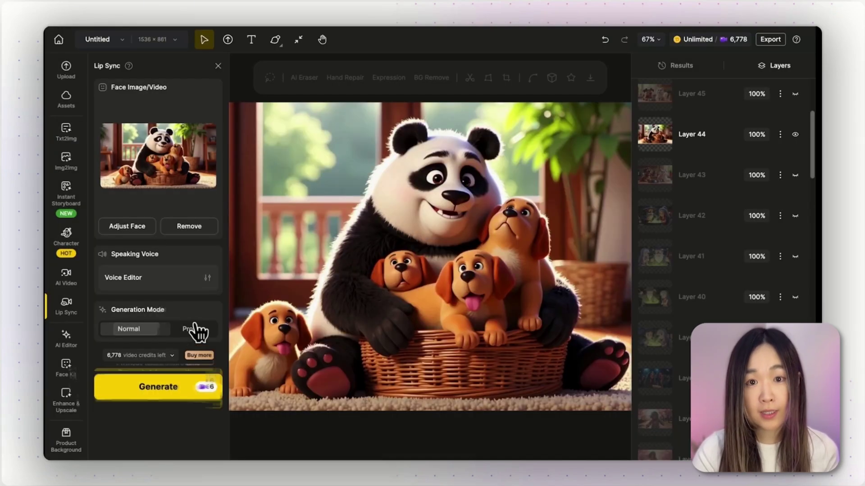
# - Generate the panda lip-sync video in Pro mode
pyautogui.click(195, 329)
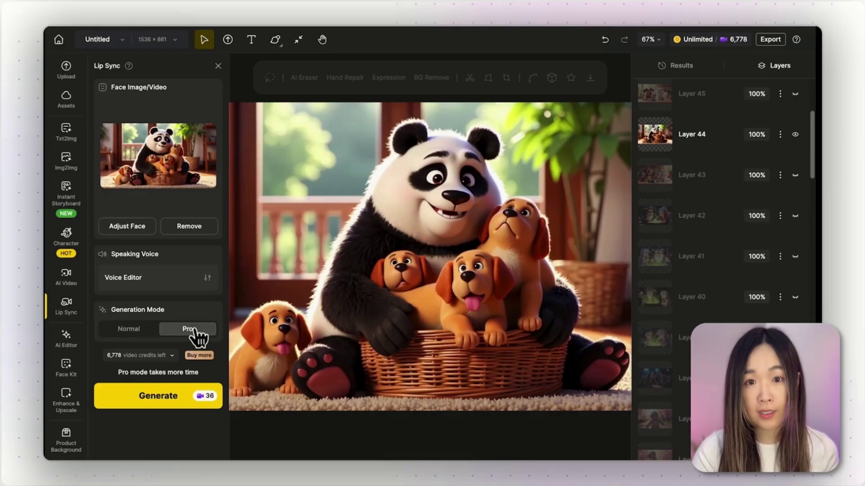
pyautogui.click(166, 402)
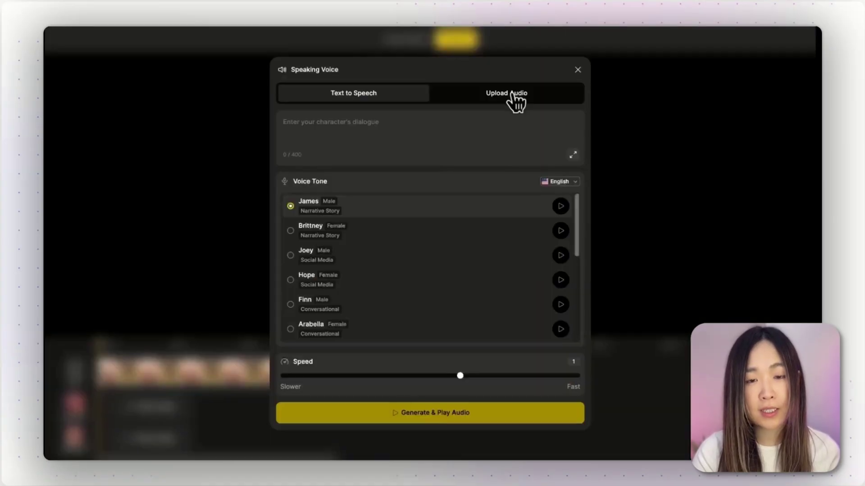
# - Upload "I promise to love you through mess and t.mp3" as Speaker A's audio and trim the clip to about 7.2 seconds
pyautogui.click(509, 95)
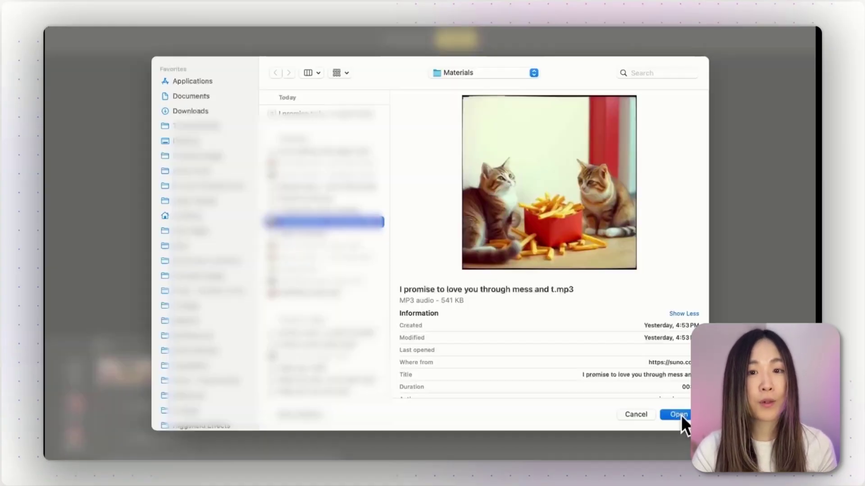
pyautogui.click(681, 415)
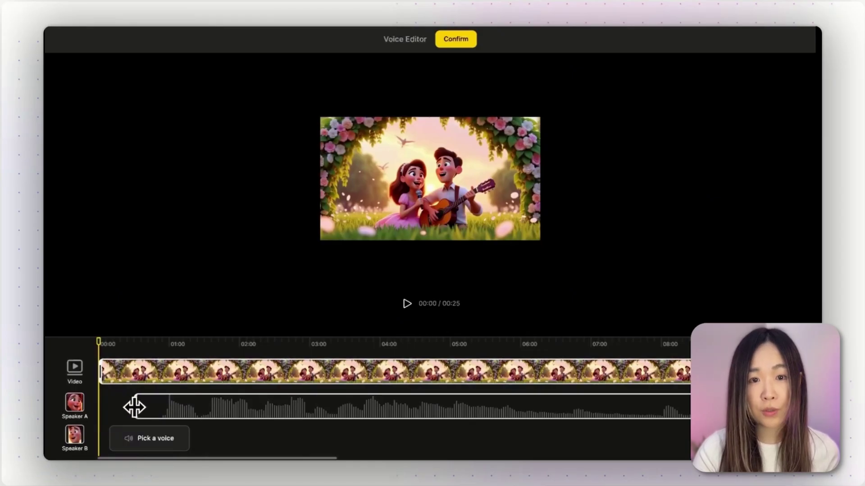
pyautogui.hscroll(3, 533, 414)
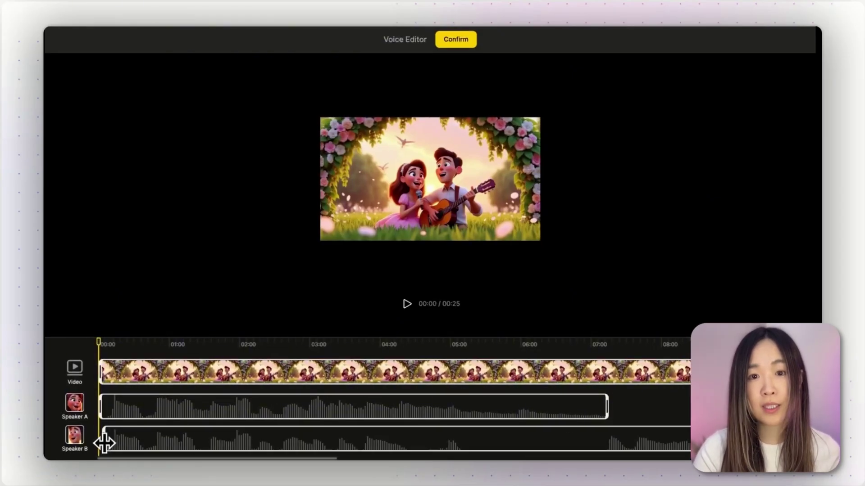
# - Place Speaker B's clip after Speaker A's, shorten the video track to about 13.7 seconds, and confirm the voice timeline
pyautogui.moveTo(128, 444); pyautogui.dragTo(477, 447)
pyautogui.hscroll(10, 541, 379)
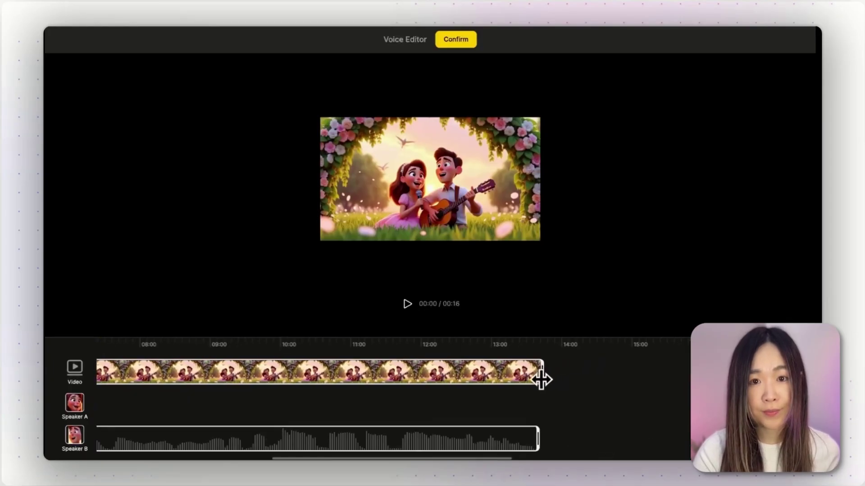
pyautogui.click(465, 43)
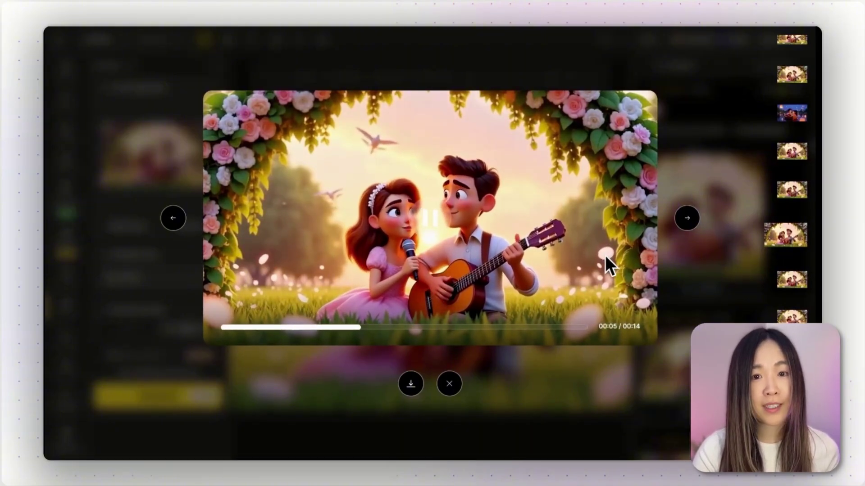
pyautogui.click(723, 282)
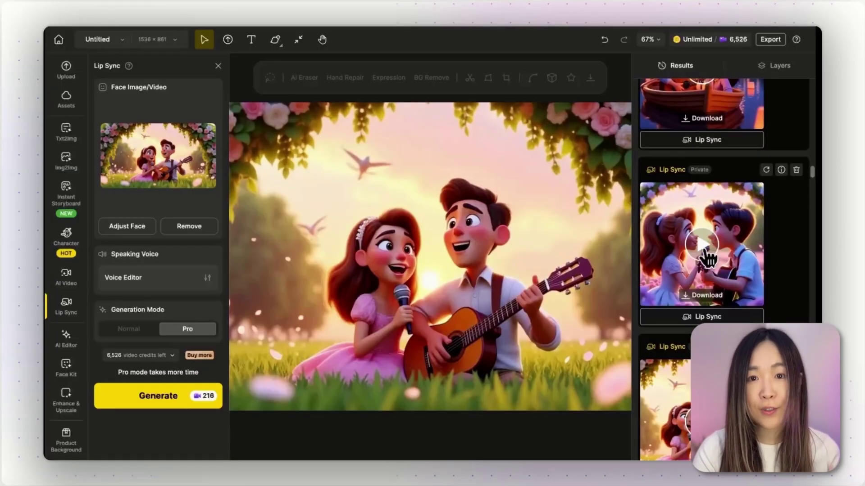
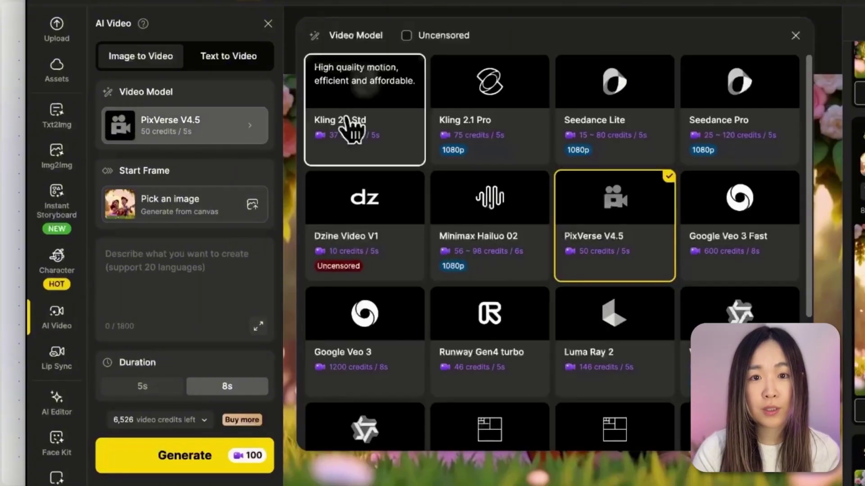
# - Generate an 8-second PixVerse V4.5 video with the prompt "A couple calmly sing to each other, static camera, minimal movement, natural facial expression."
pyautogui.click(613, 250)
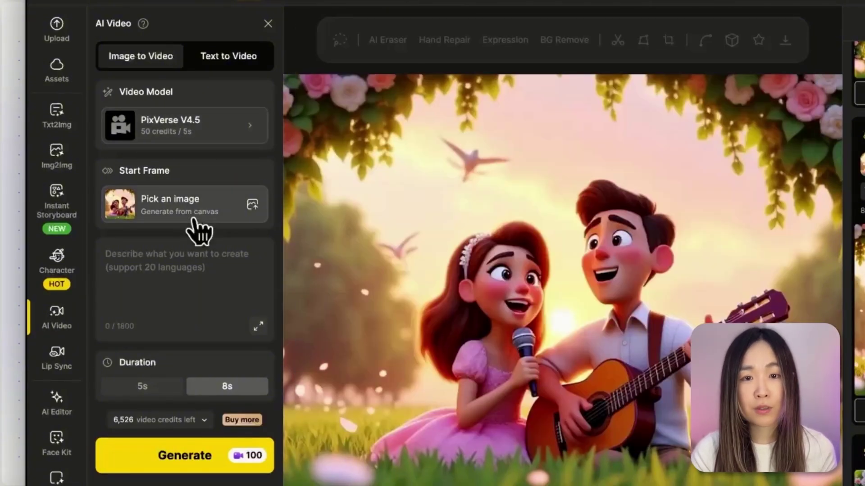
pyautogui.click(246, 293)
pyautogui.write('A couple calmly sing to each other, static camera, minimal movement, natural facial expression.')
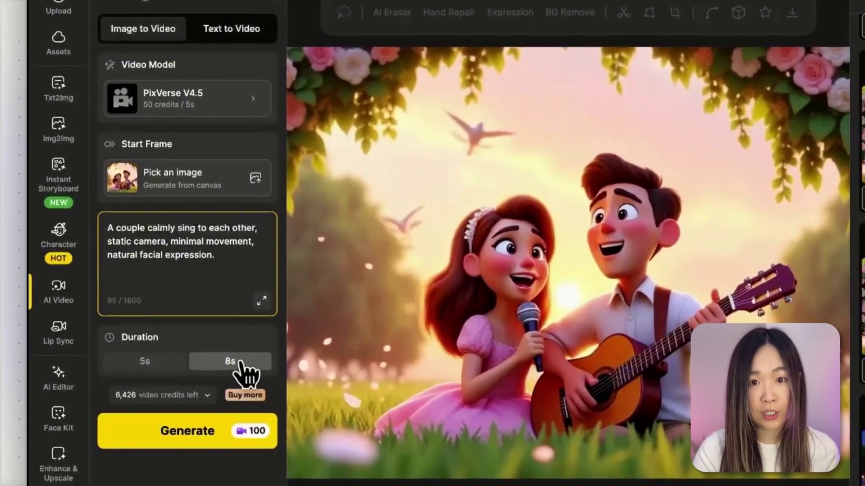
pyautogui.click(201, 432)
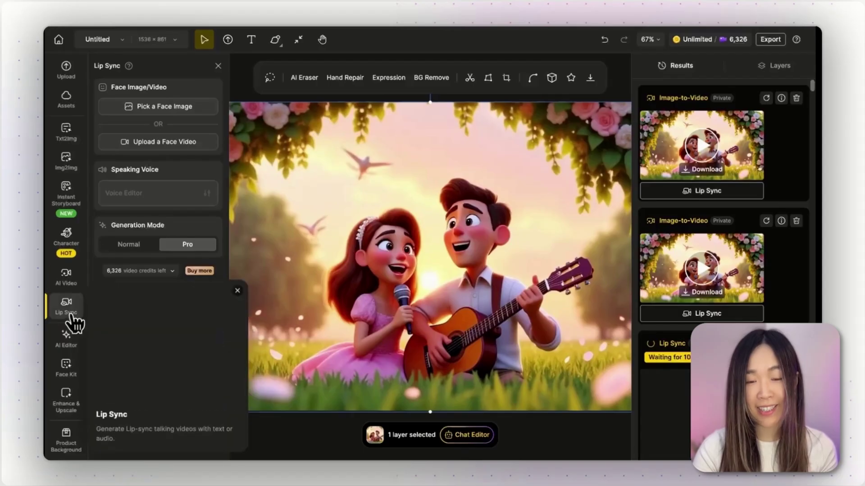
# - Upload the singing couple's video as the lip-sync face video and select both characters' faces
pyautogui.click(182, 143)
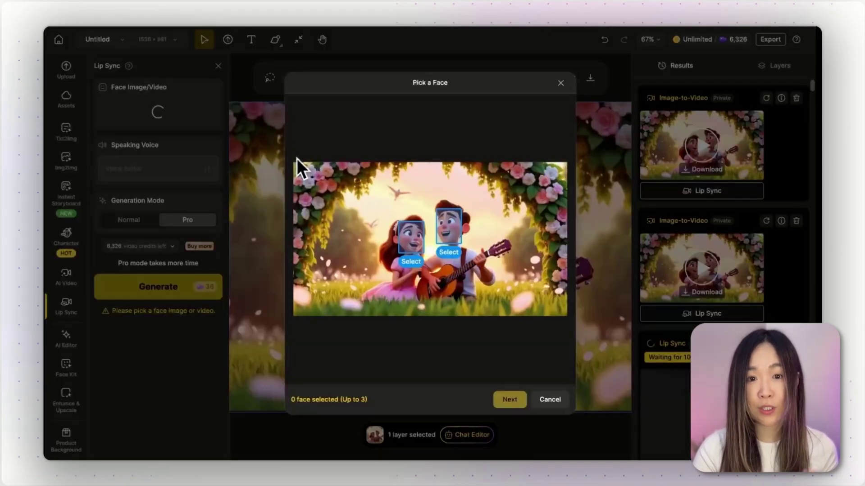
pyautogui.click(416, 248)
pyautogui.click(448, 244)
pyautogui.click(509, 399)
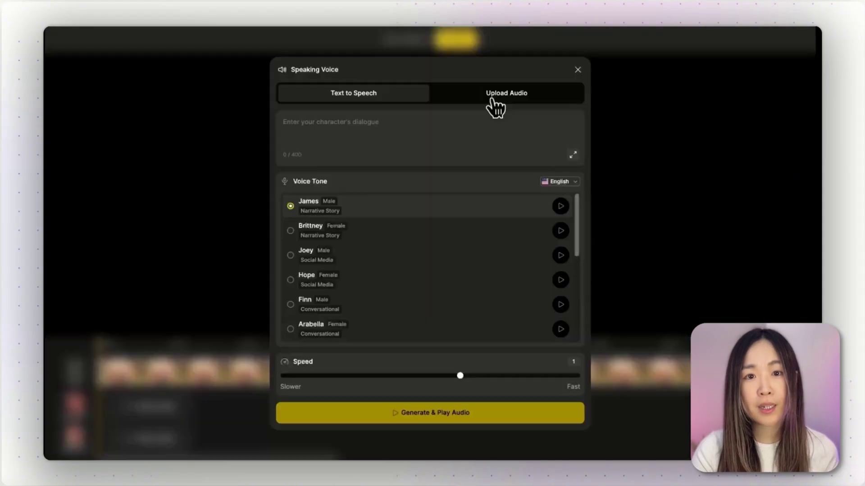
# - Upload song audio for the speakers, with Speaker B starting at about 5.8 seconds, and shorten the video track to about 10.8 seconds
pyautogui.click(489, 106)
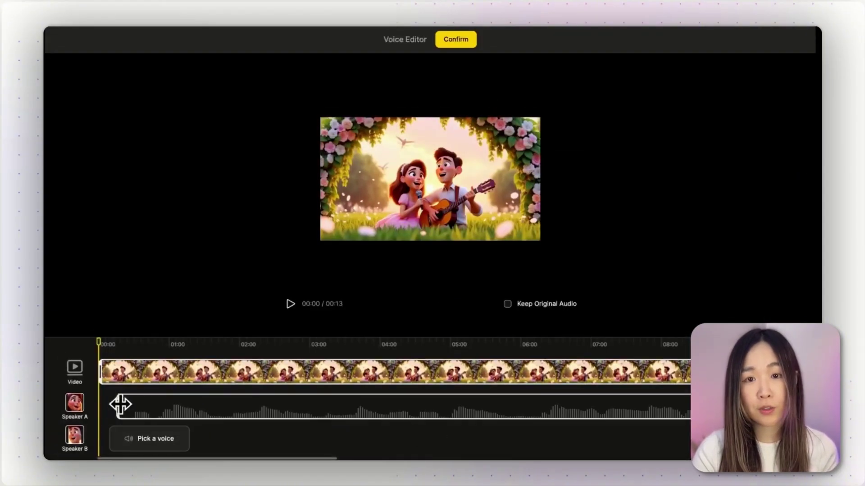
pyautogui.moveTo(580, 378); pyautogui.dragTo(488, 385)
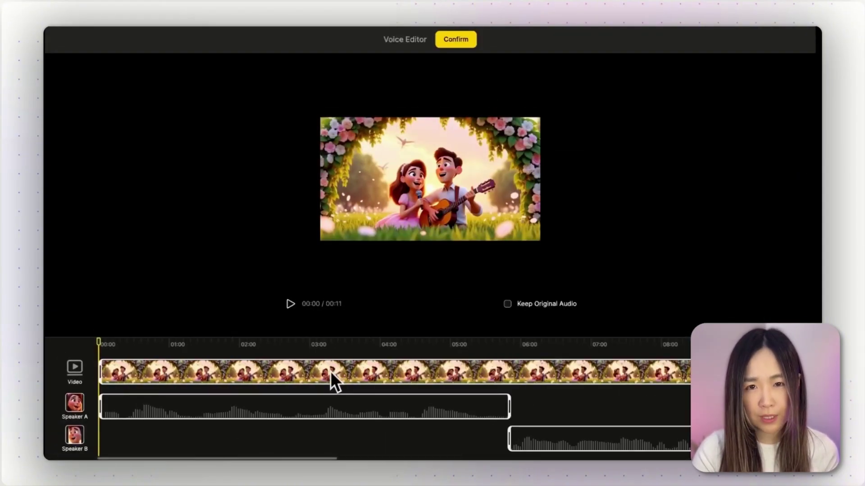
# - Play back the arranged voice timeline and generate the couple's lip-sync video in Normal mode
pyautogui.click(291, 305)
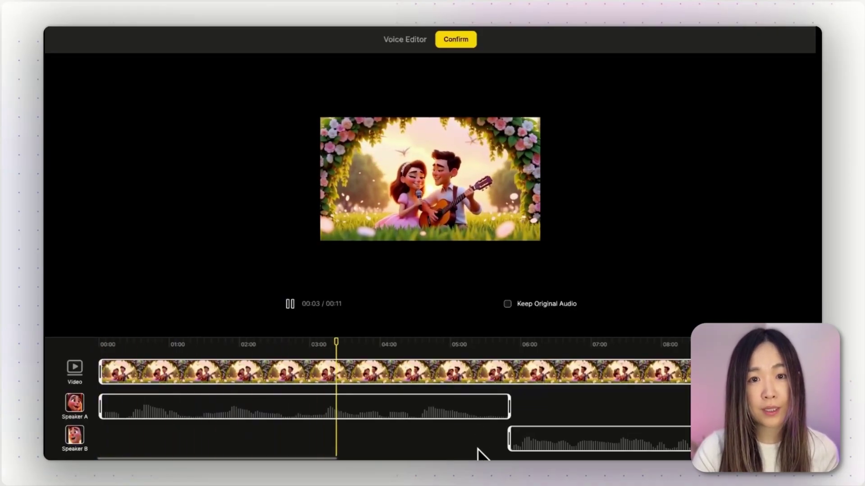
pyautogui.hscroll(3, 479, 446)
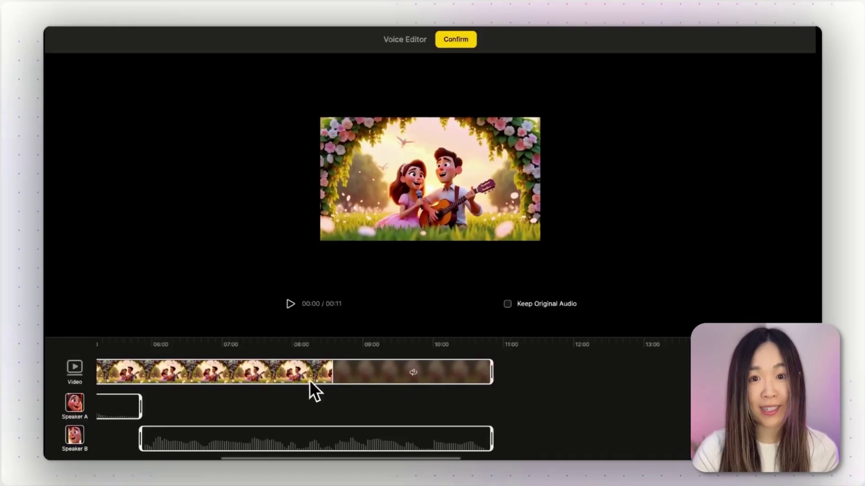
pyautogui.hscroll(-5, 415, 382)
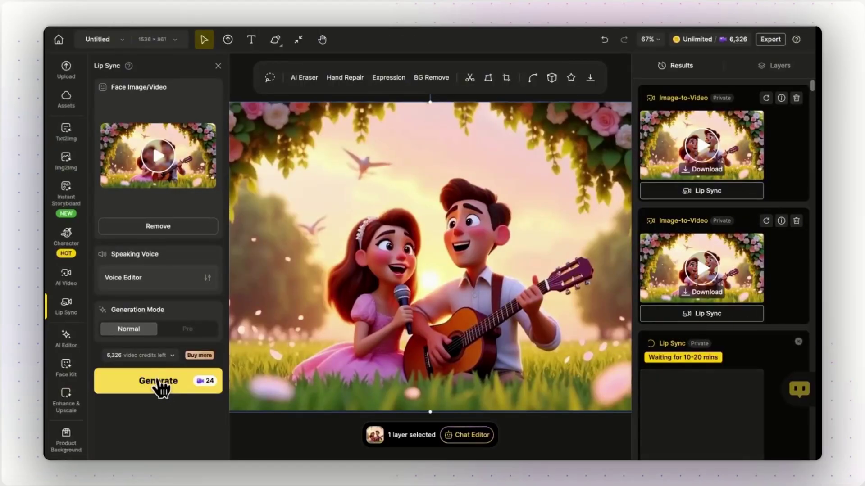
pyautogui.click(158, 383)
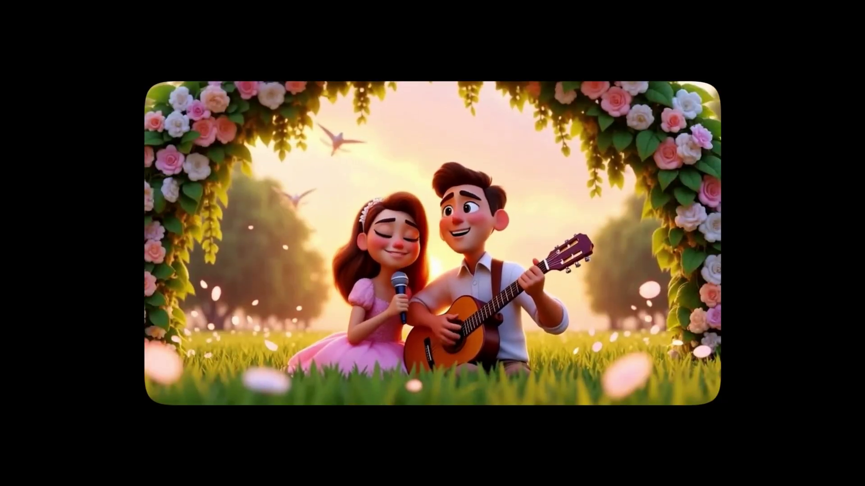